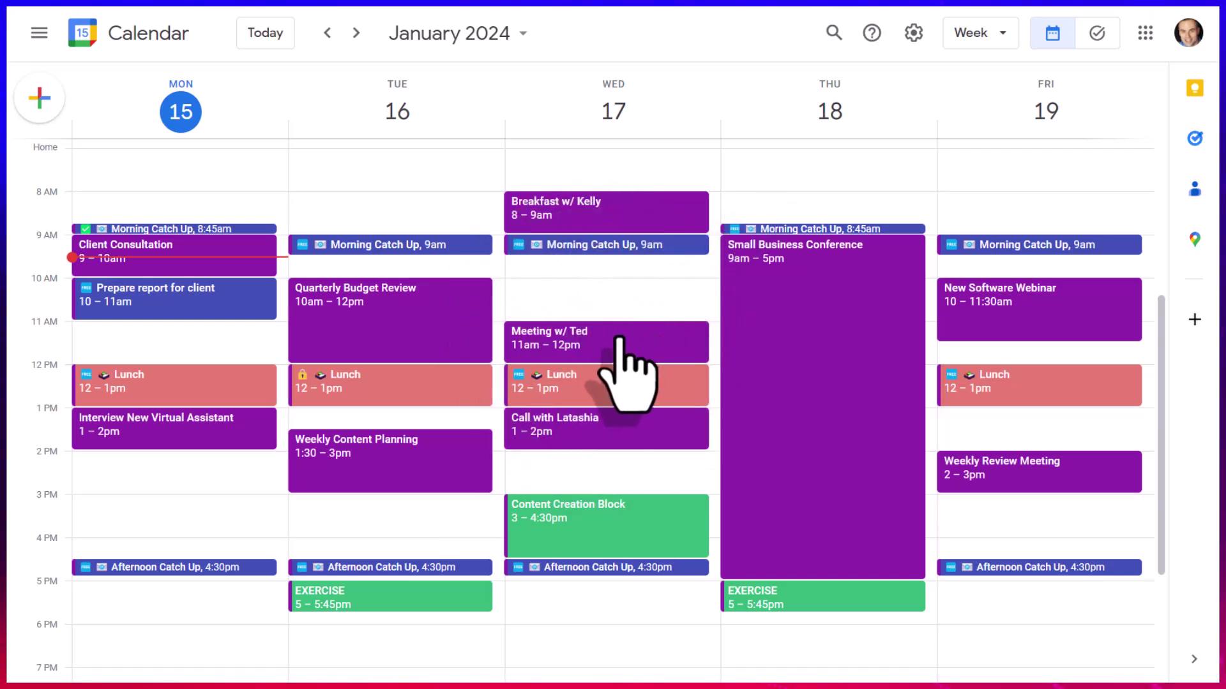
Shift Wednesday's Meeting w/ Ted from 11am to noon and raise Lunch to 11:30am.
drag(630, 342, 615, 387)
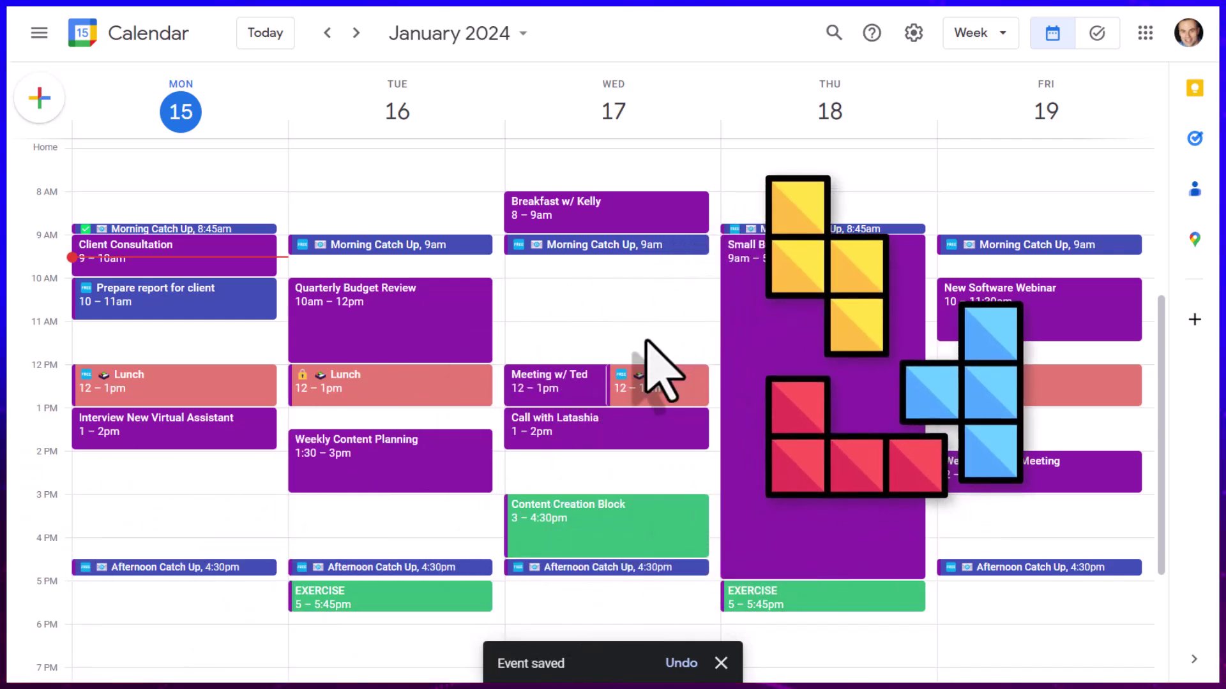
drag(658, 363, 659, 342)
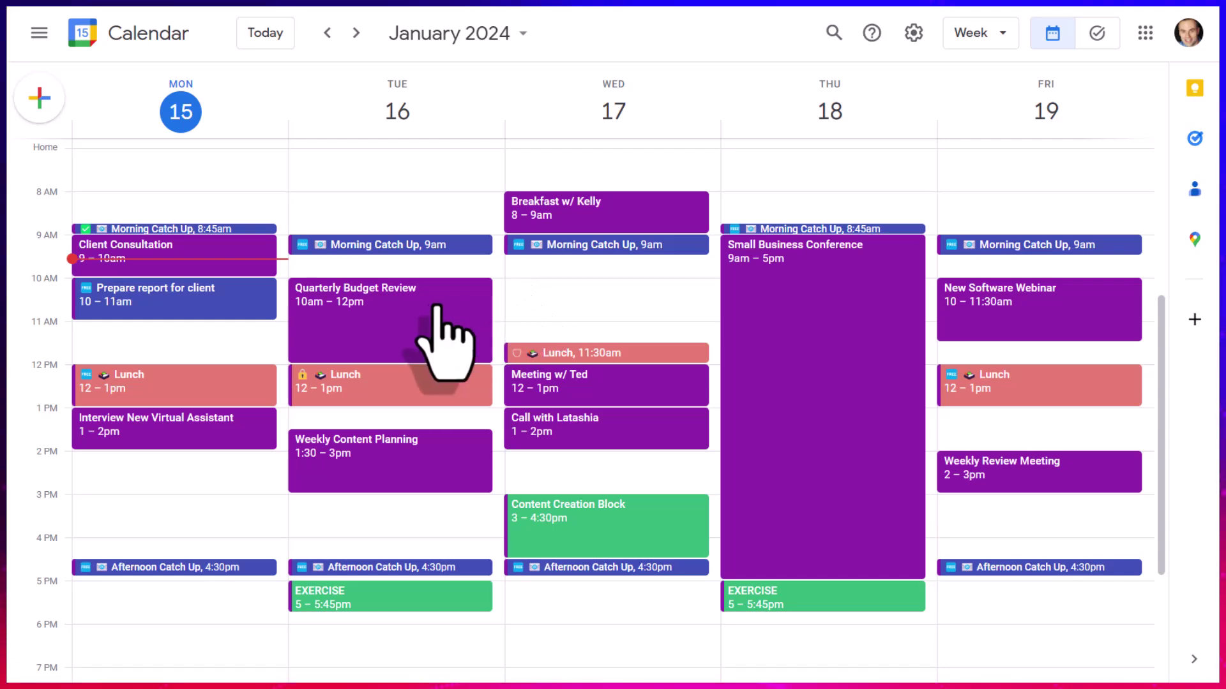
Push recurring Weekly Content Planning an hour later and move Call with Latashia to 2pm.
drag(392, 479, 380, 491)
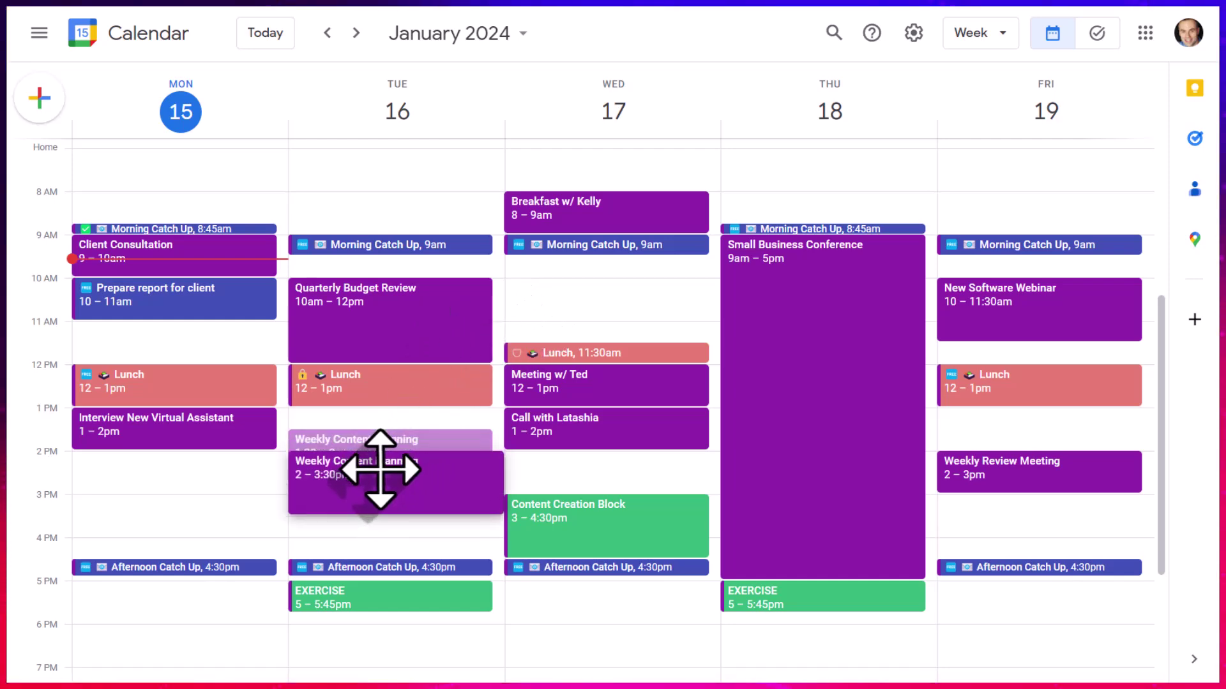
click(732, 424)
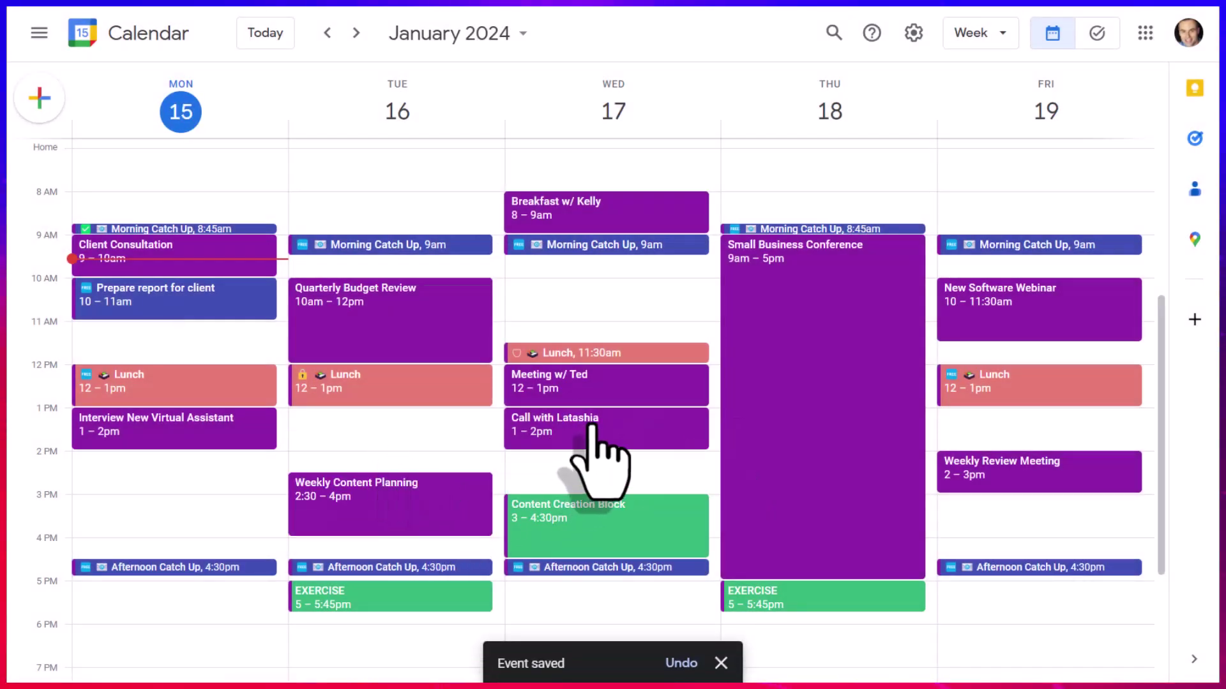
drag(591, 427, 590, 469)
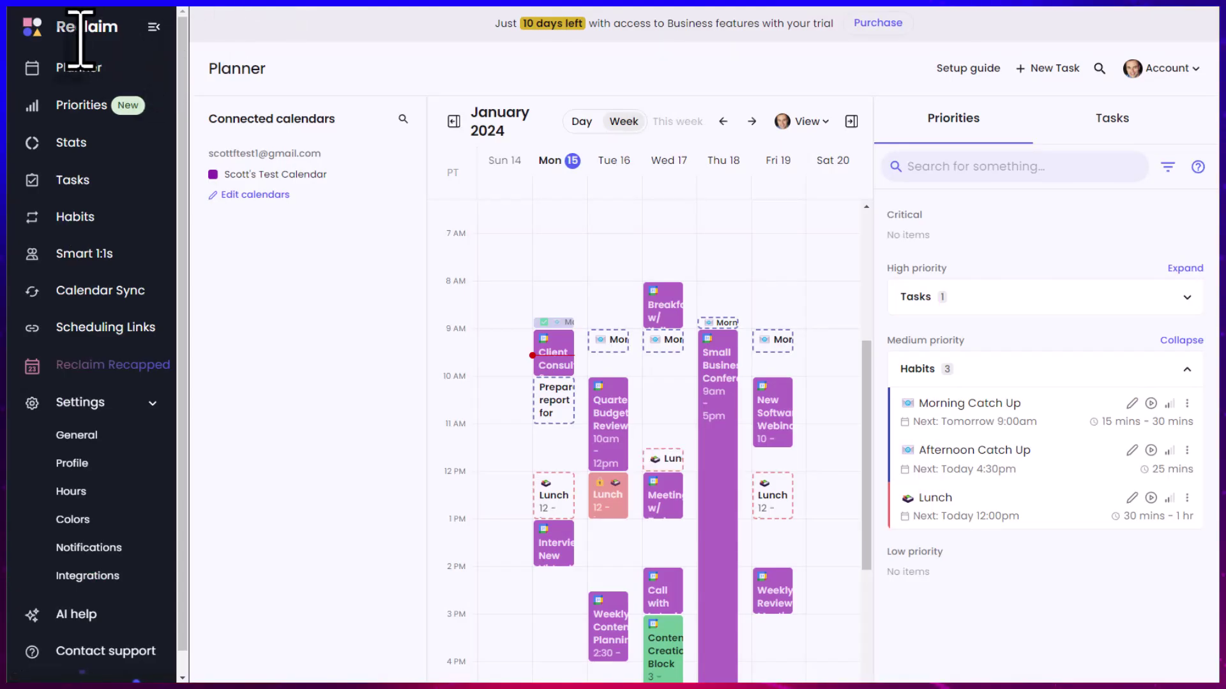
scroll(541, 436, down, 1)
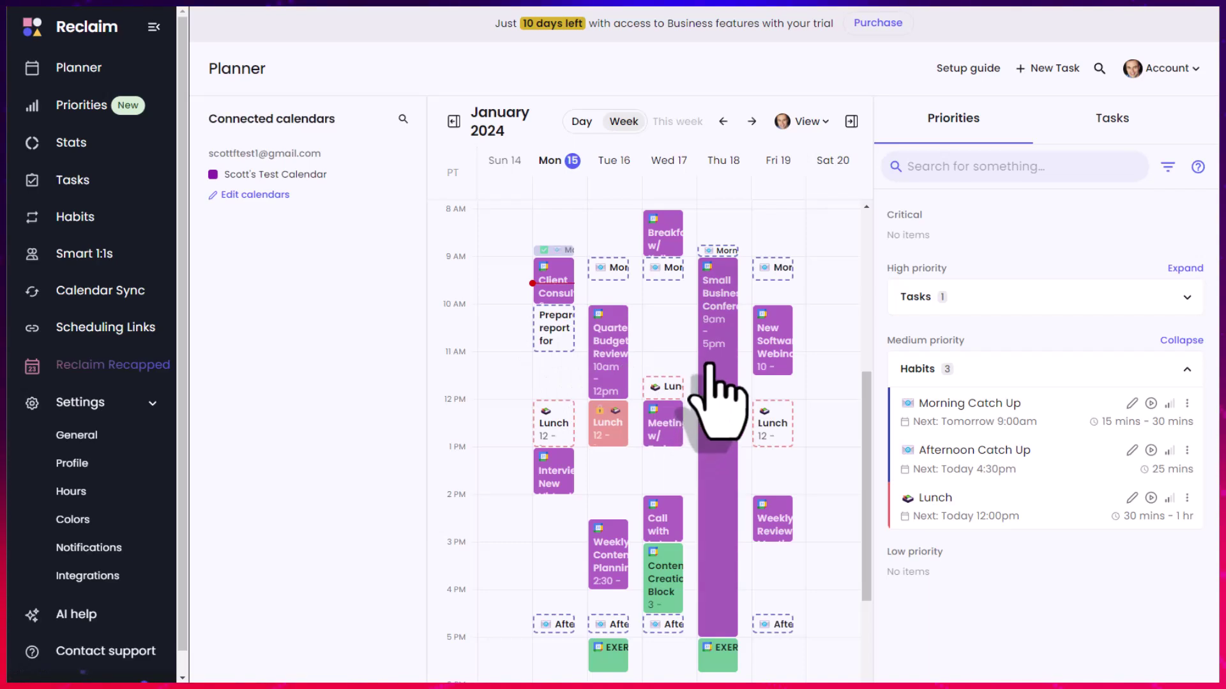
scroll(873, 421, down, 1)
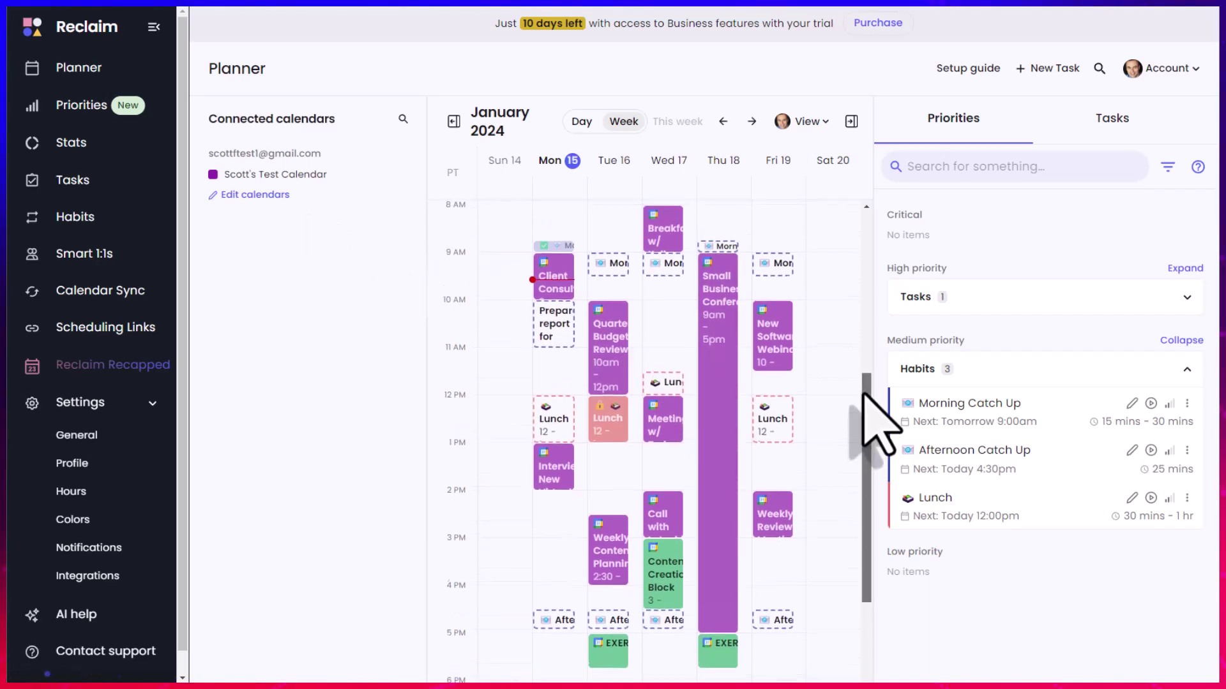
scroll(872, 416, up, 1)
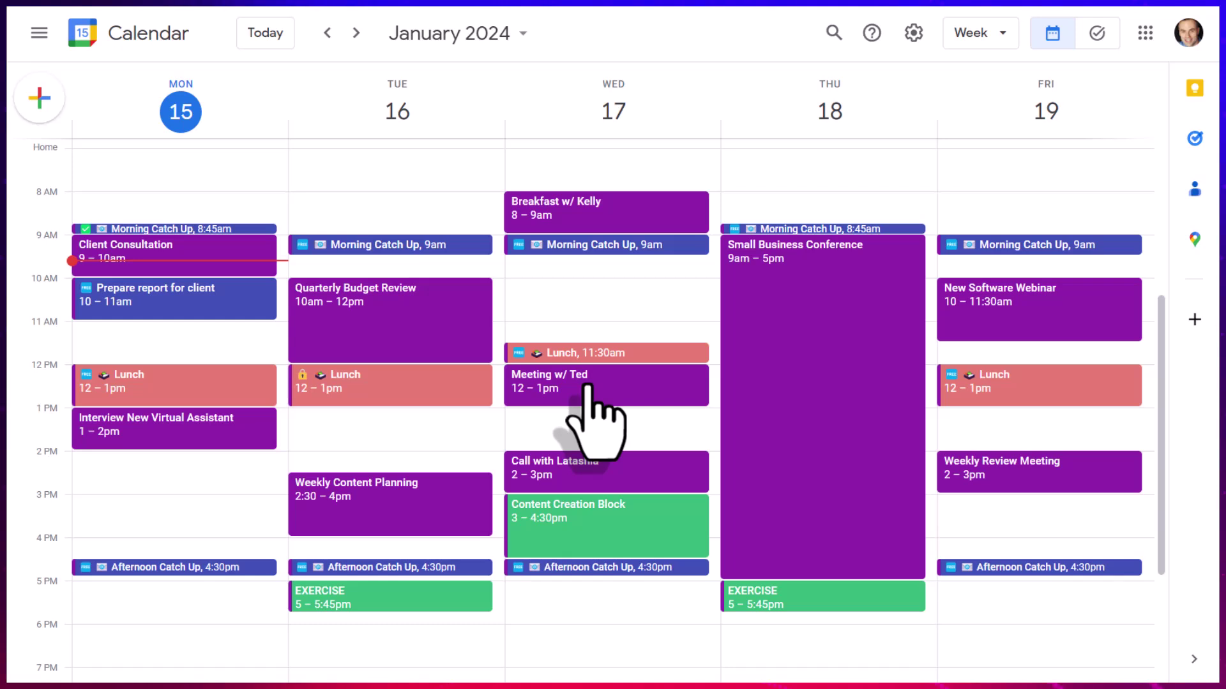
Return Wednesday's Meeting w/ Ted from the 12pm slot to 11am.
drag(586, 387, 582, 333)
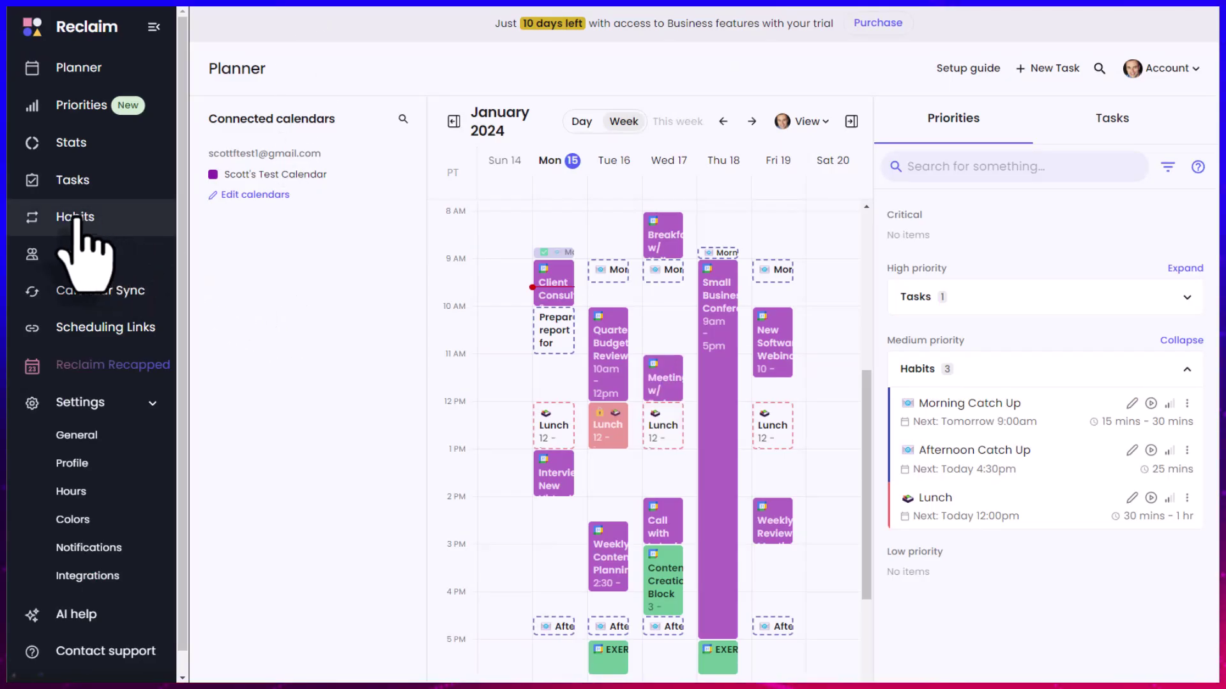
Go to the Habits page from the Reclaim sidebar.
click(69, 219)
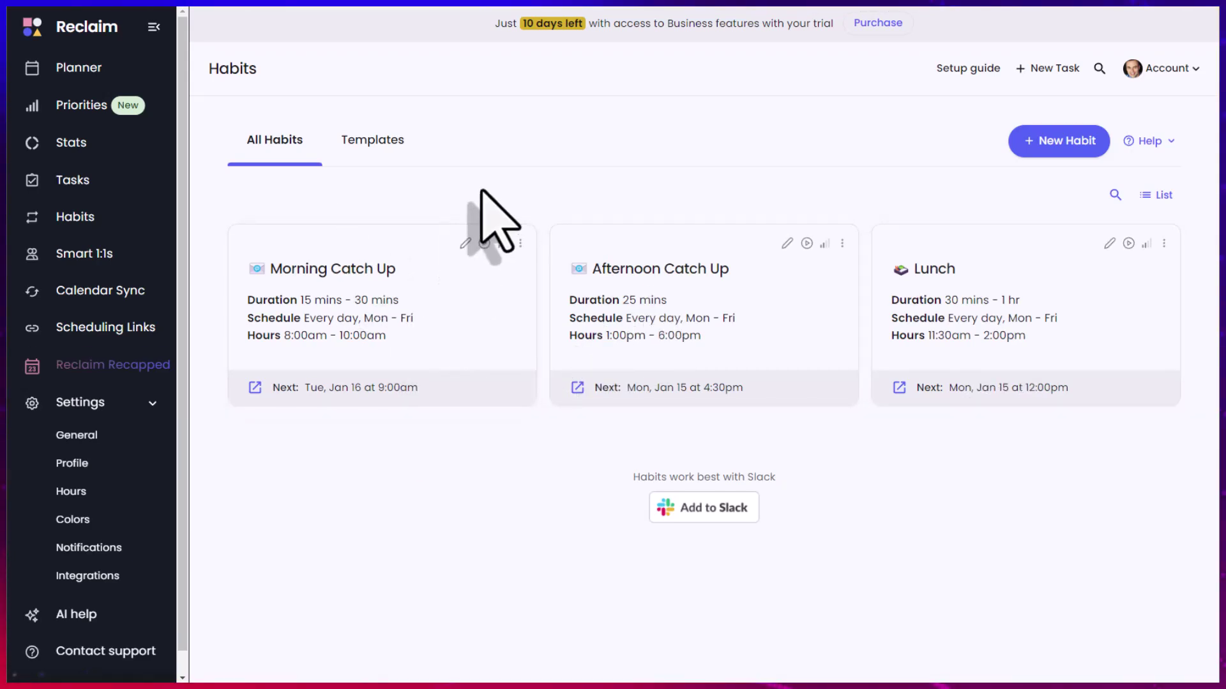
click(1063, 142)
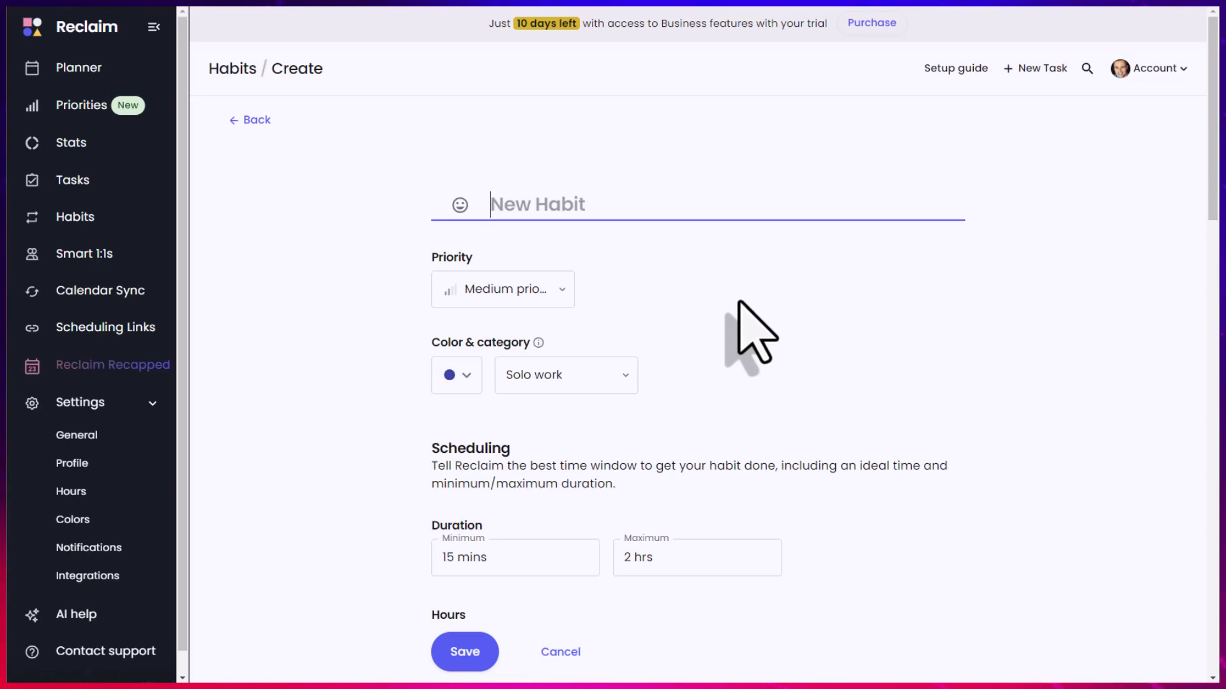
click(558, 653)
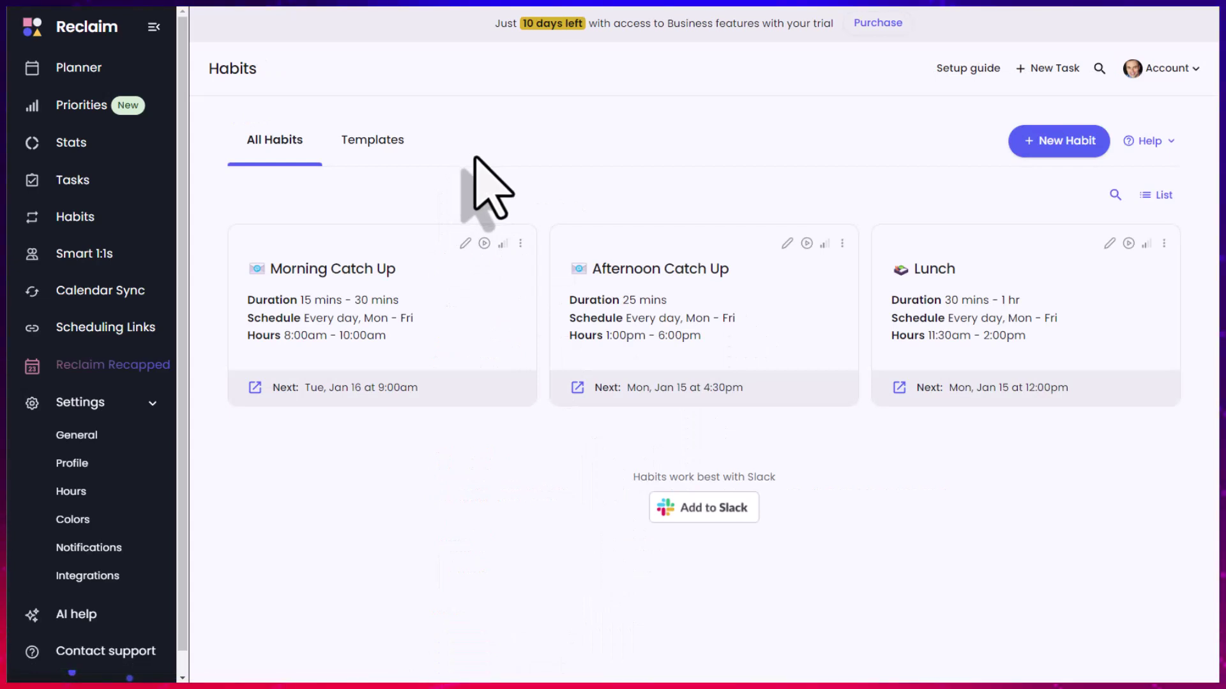
Show the Habits Templates tab with cards like Lunch, Meditation and Reading.
click(372, 151)
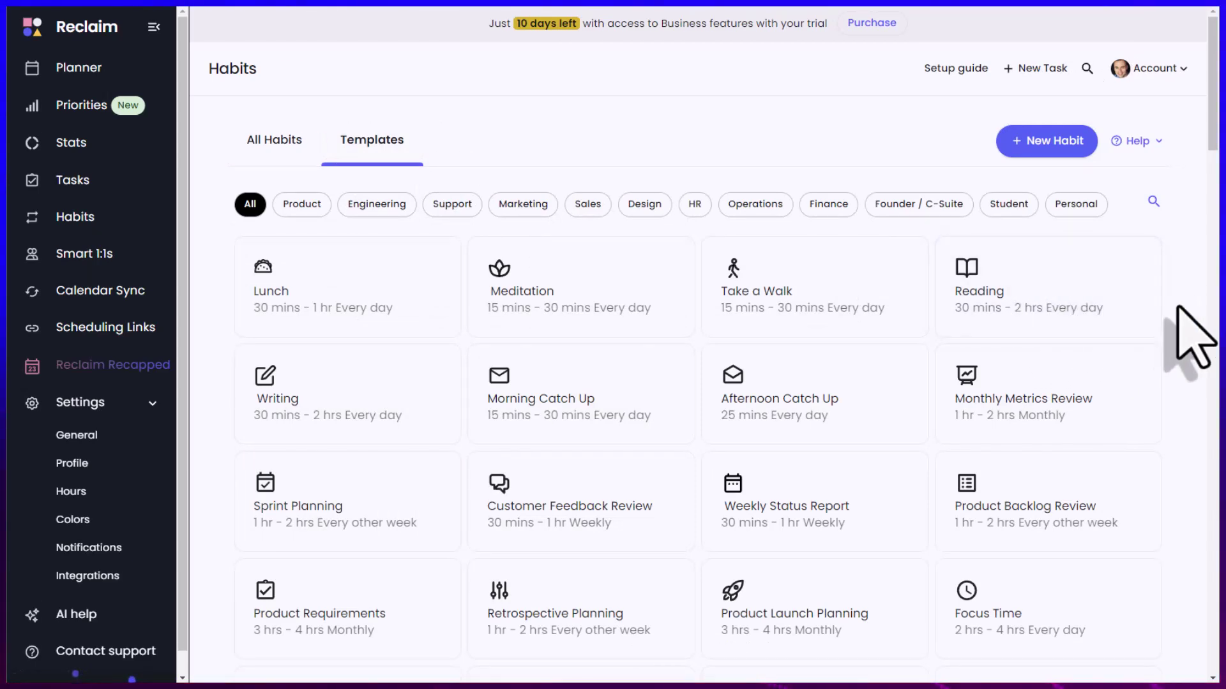
scroll(1188, 340, down, 2)
scroll(1188, 340, down, 1)
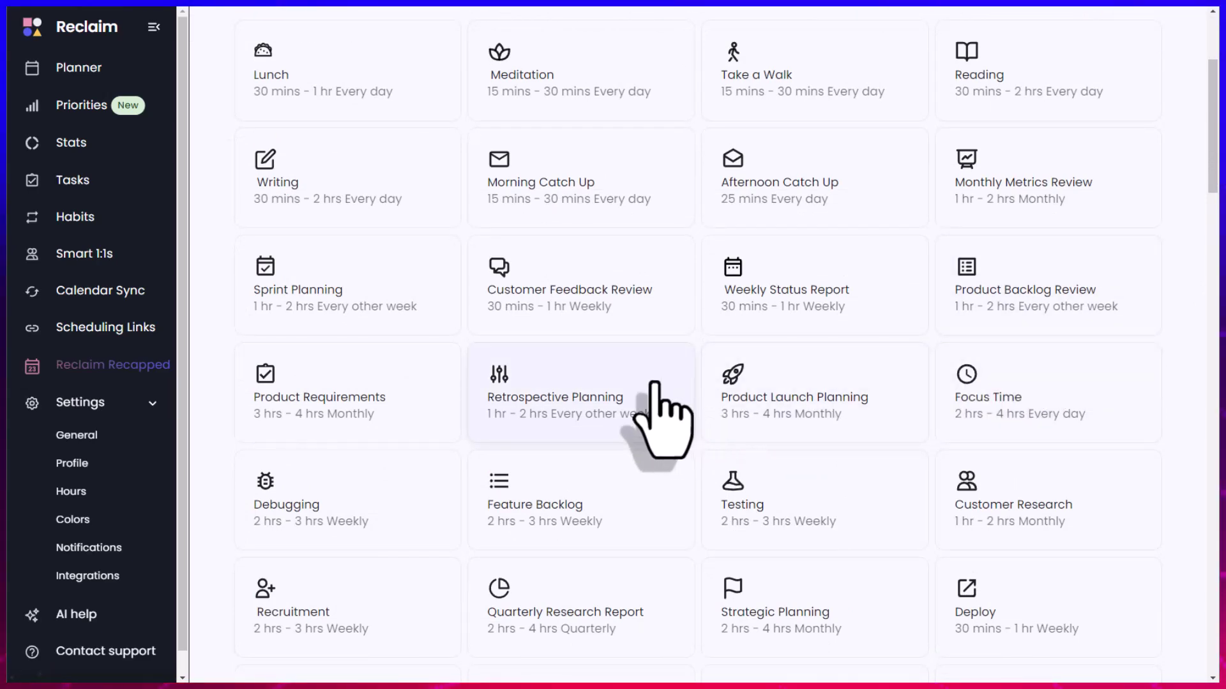
scroll(654, 383, down, 3)
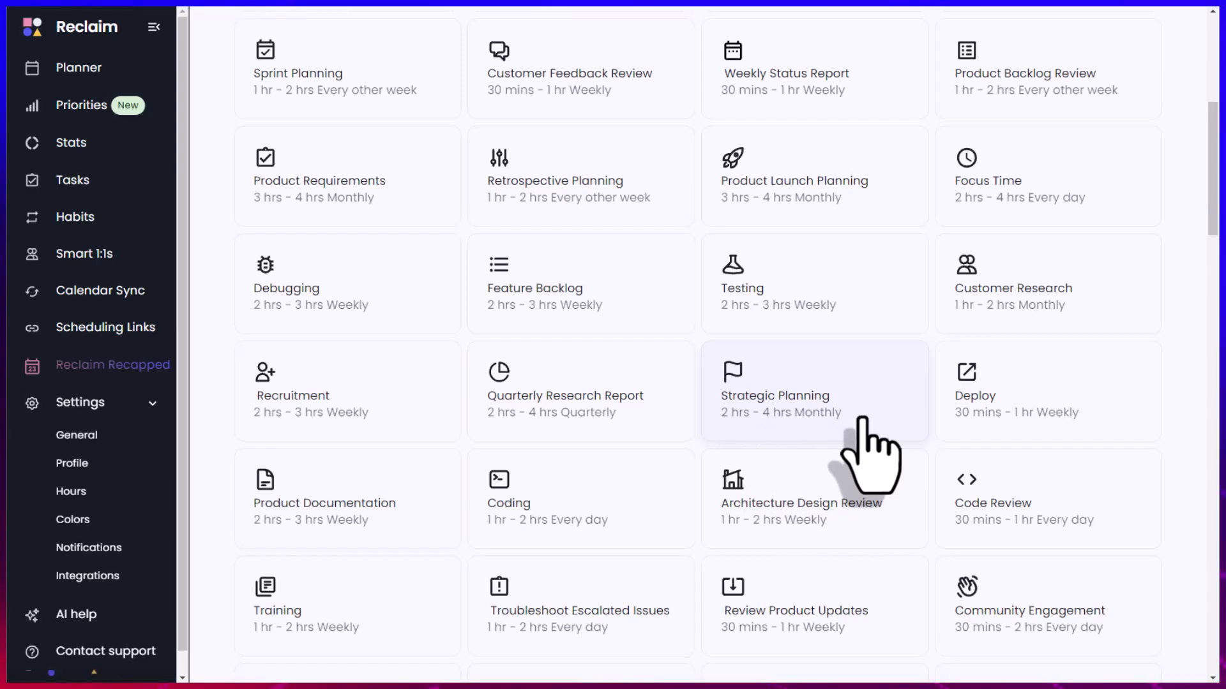
scroll(867, 445, up, 5)
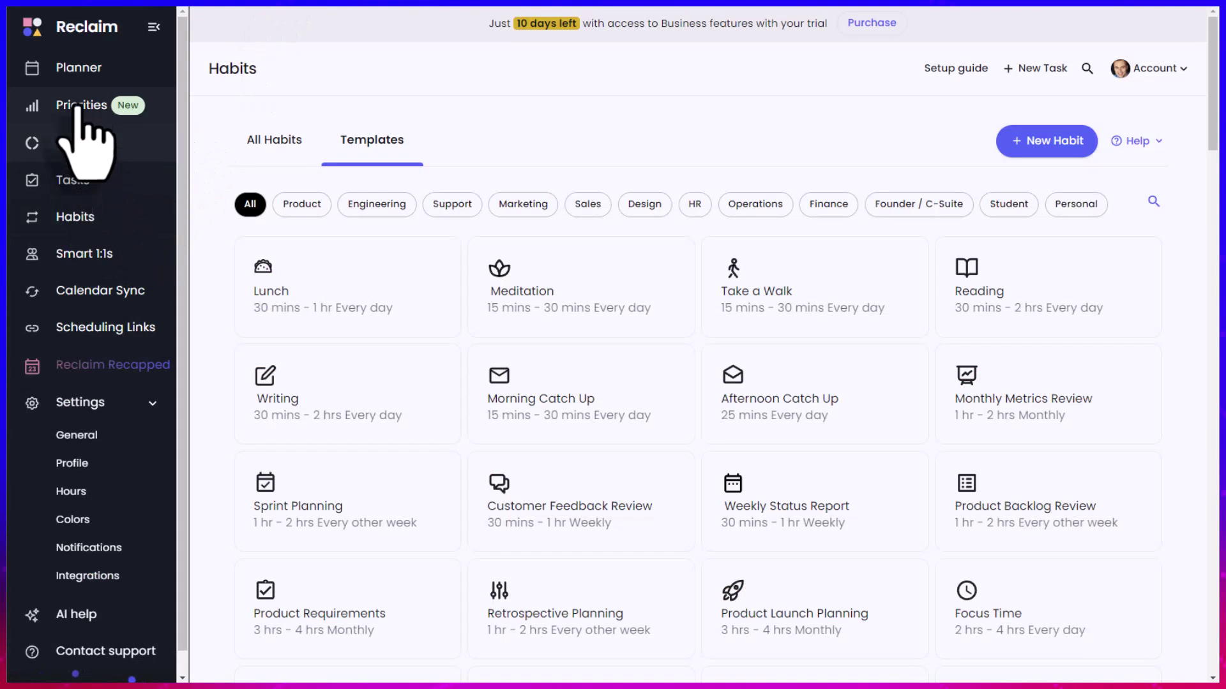
Go to Reclaim's Tasks page, then show Google Calendar's task lists instead of the week.
click(73, 180)
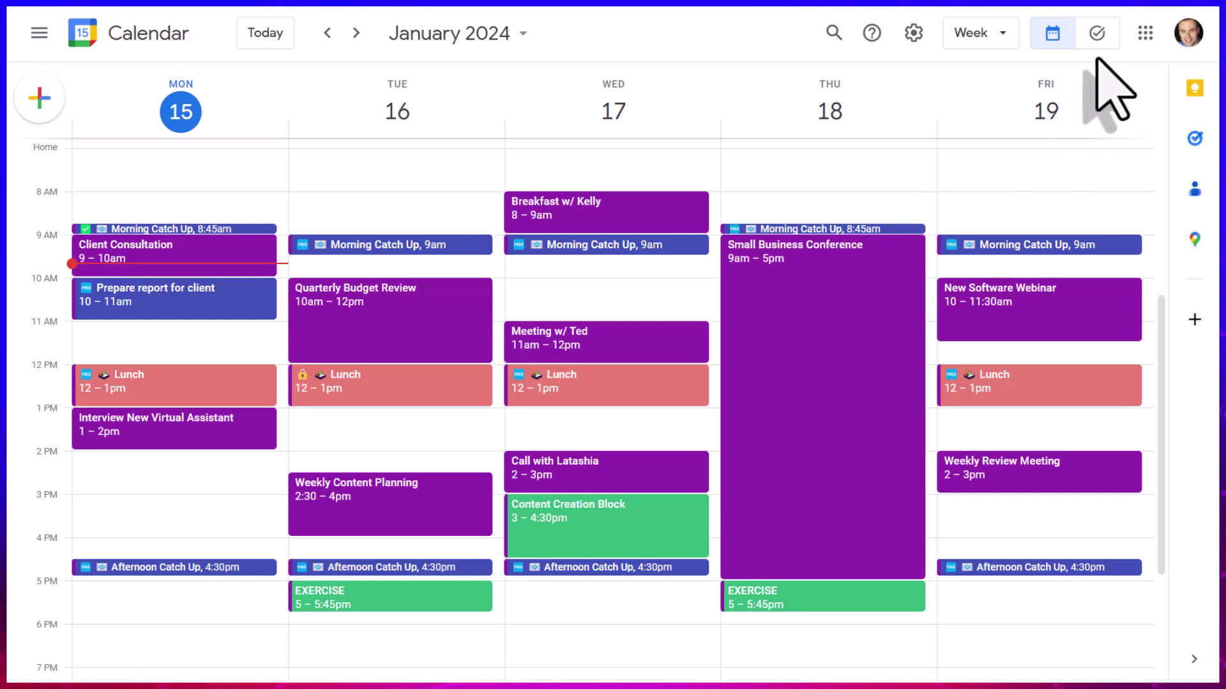
click(1098, 39)
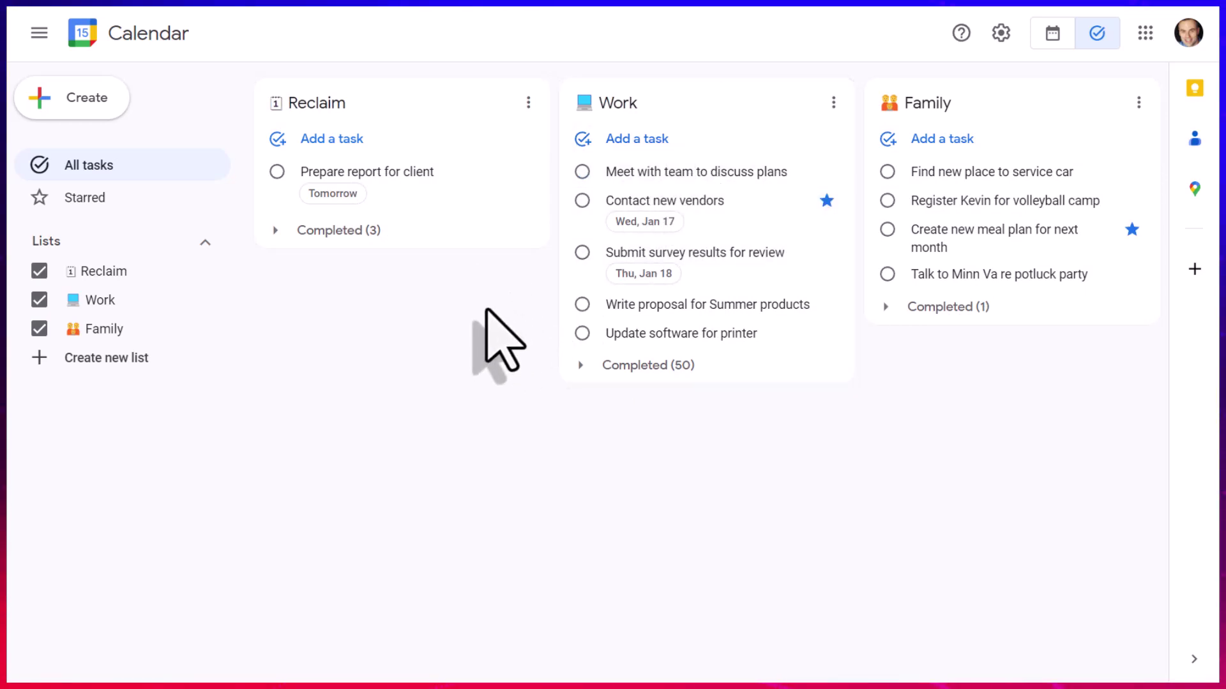
click(1051, 39)
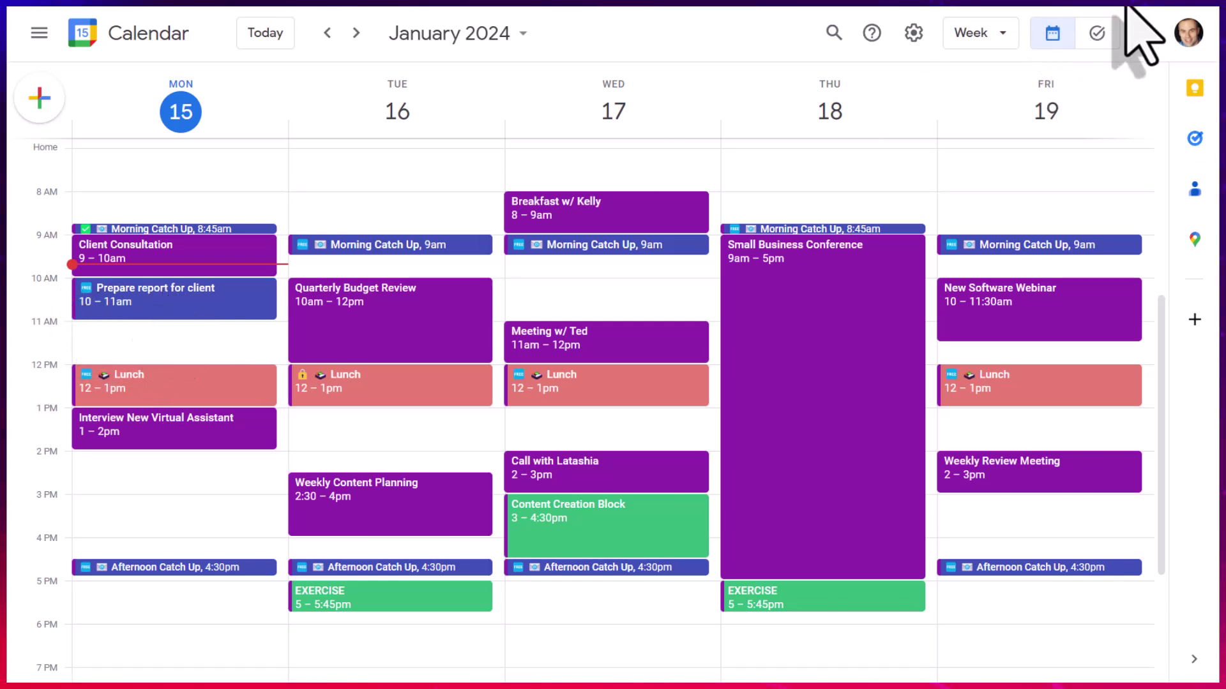
click(1096, 33)
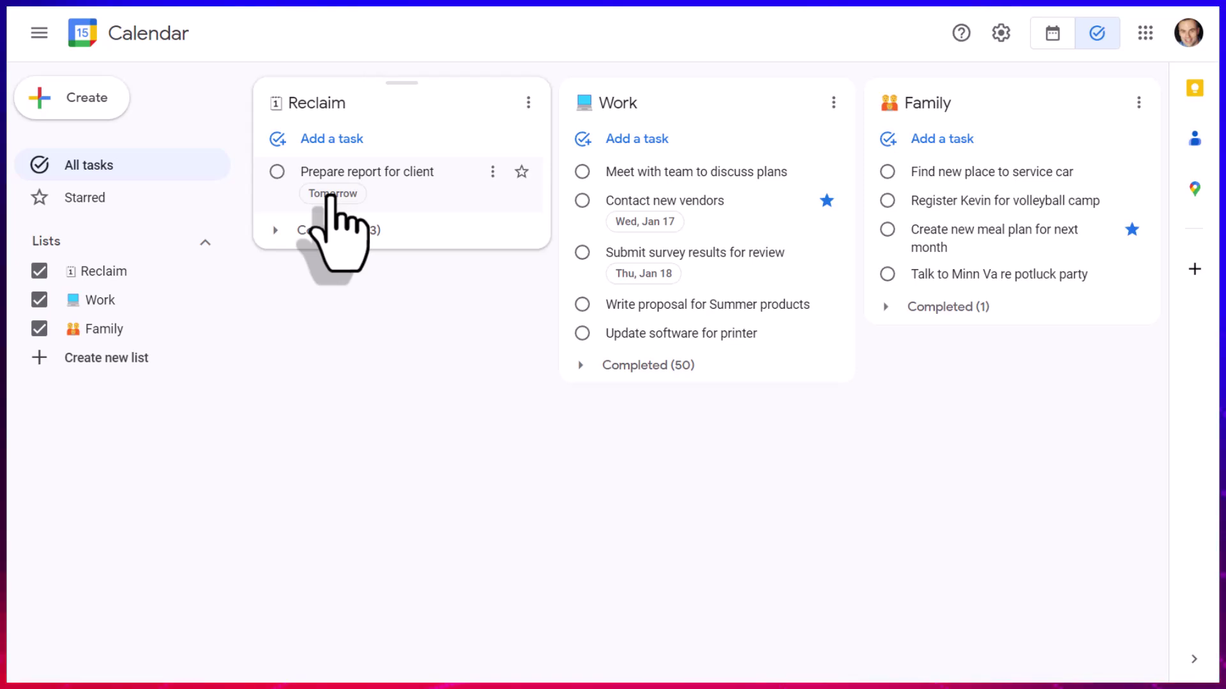
Toggle Google Calendar from the task lists back to the week view.
click(1053, 34)
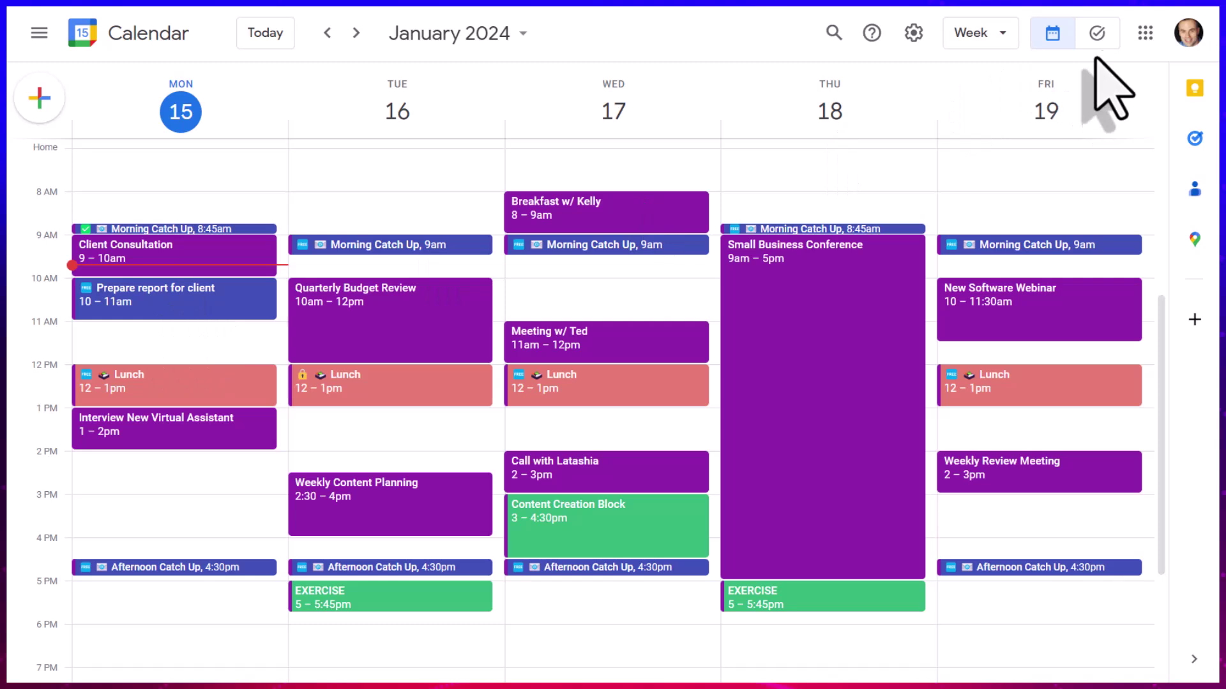
Move Contact new vendors, Submit survey results for review and Write proposal for Summer products into Reclaim.
click(1097, 34)
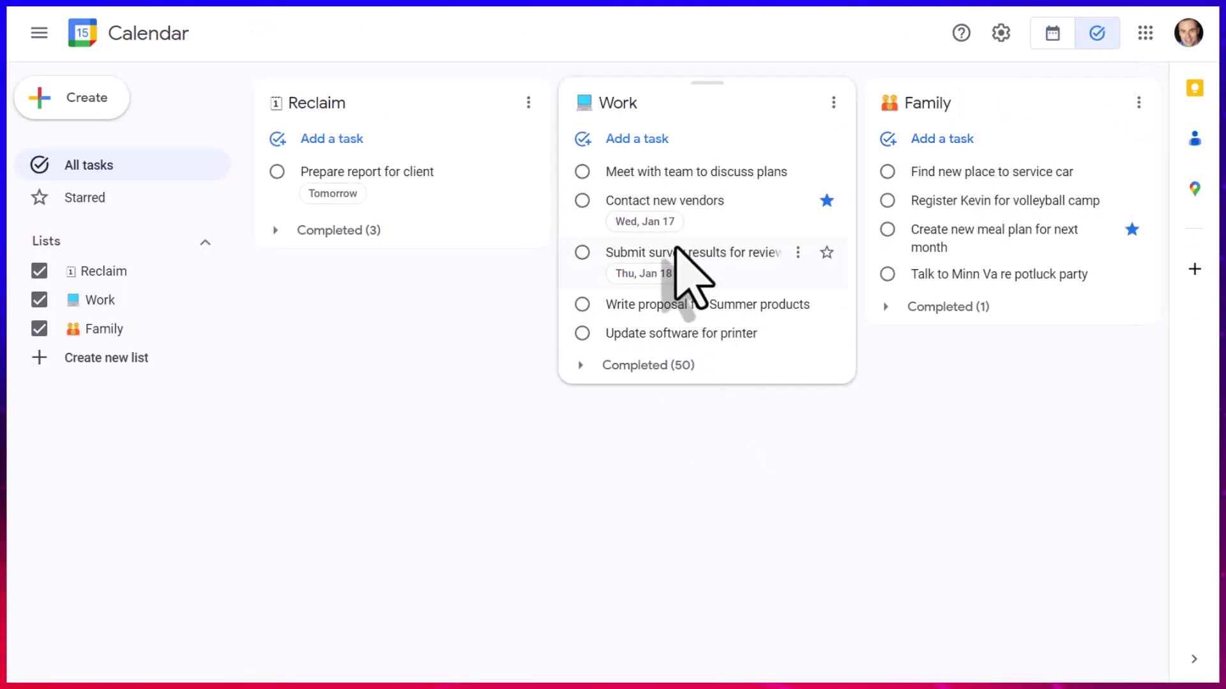
drag(675, 203, 450, 203)
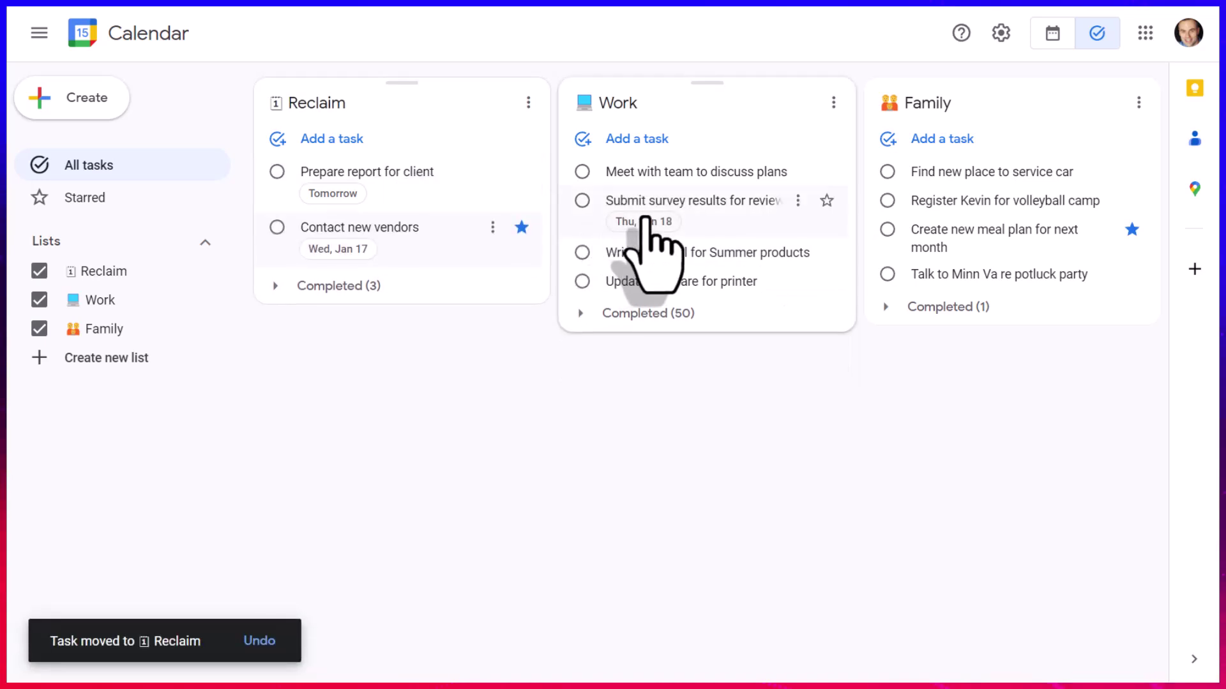
mouse_move(705, 201)
mouse_down()
mouse_move(572, 219)
mouse_move(432, 260)
mouse_up()
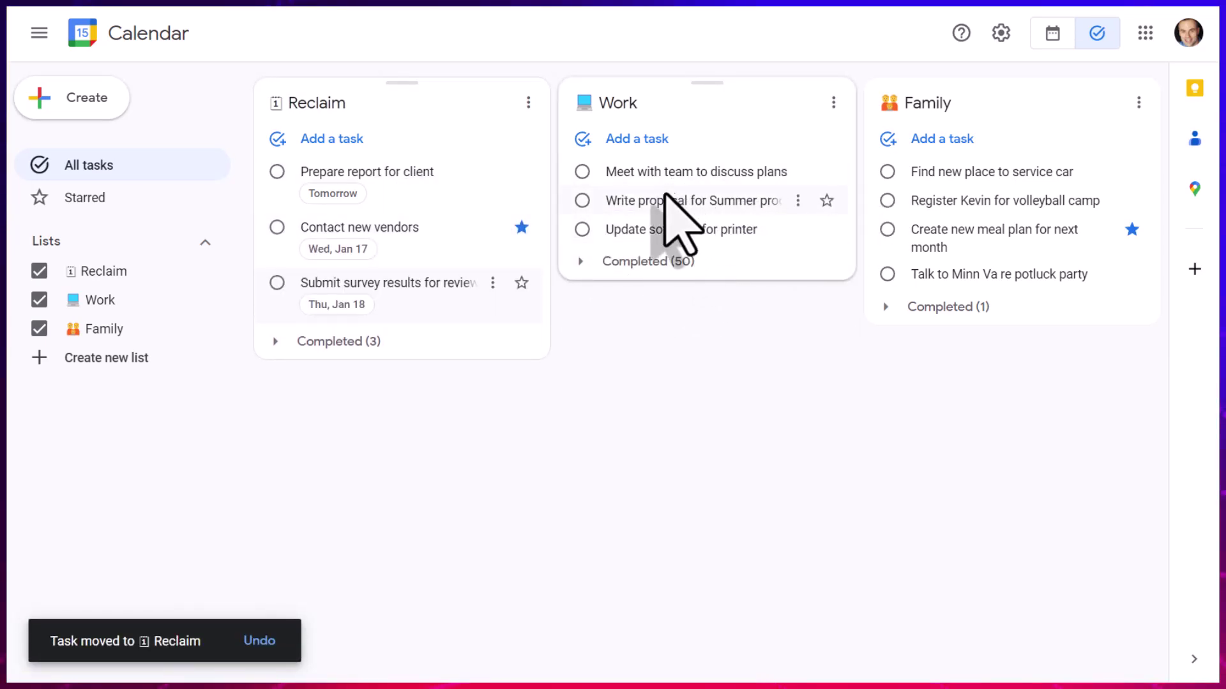
drag(695, 204, 383, 227)
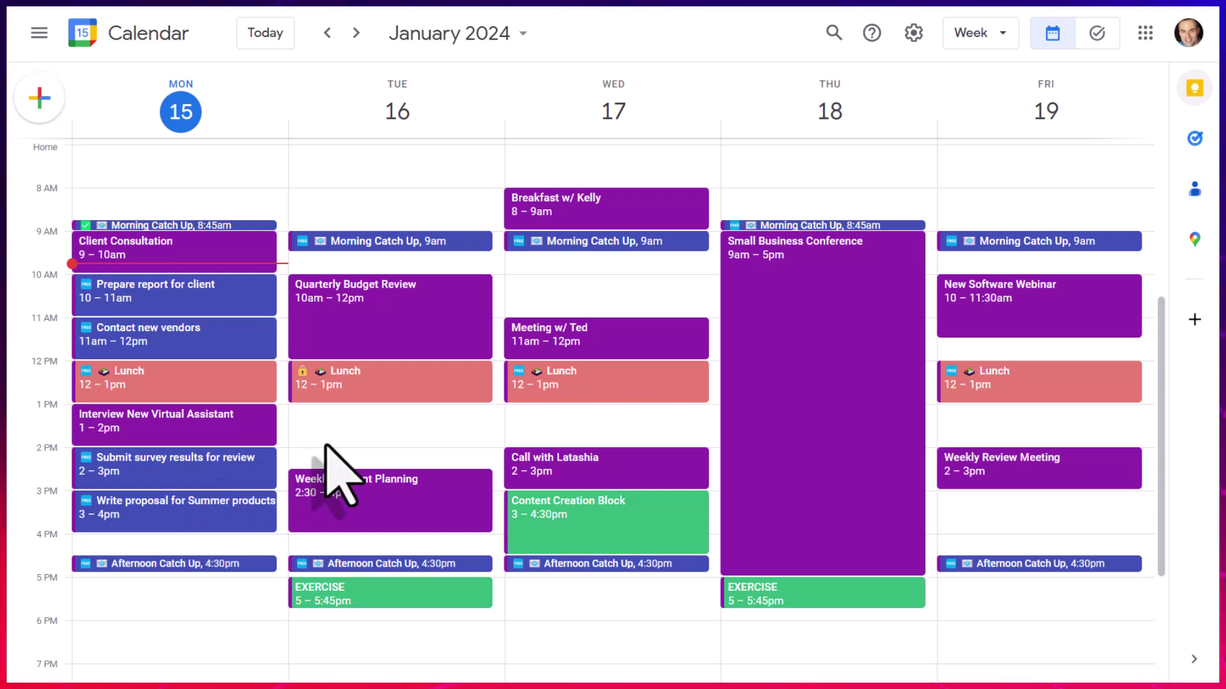
Review the Reclaim list in the calendar's task side panel, then go to Reclaim's Tasks page.
click(1194, 139)
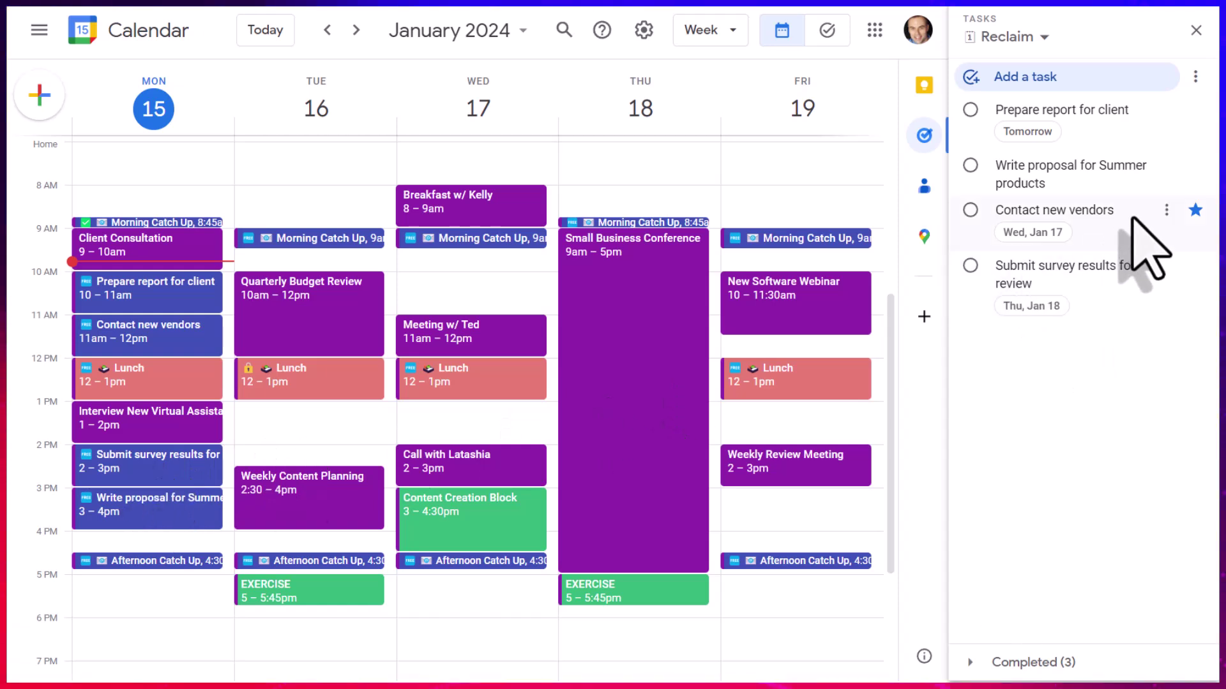
mouse_move(1071, 173)
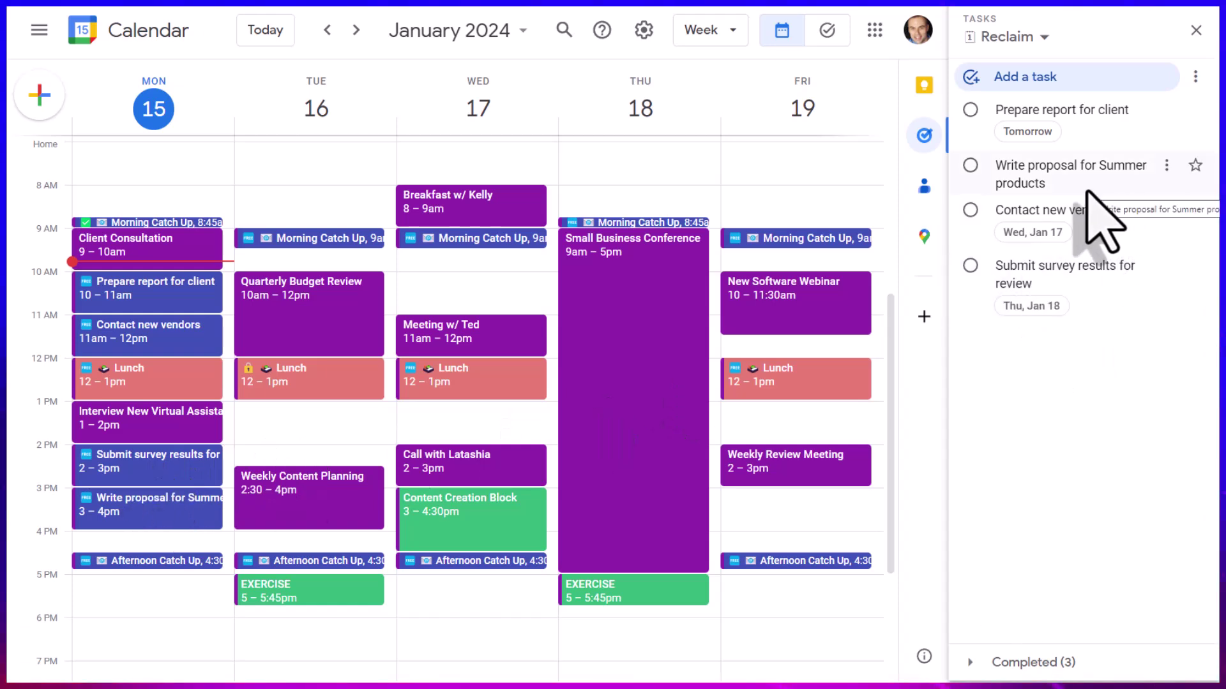
click(1195, 210)
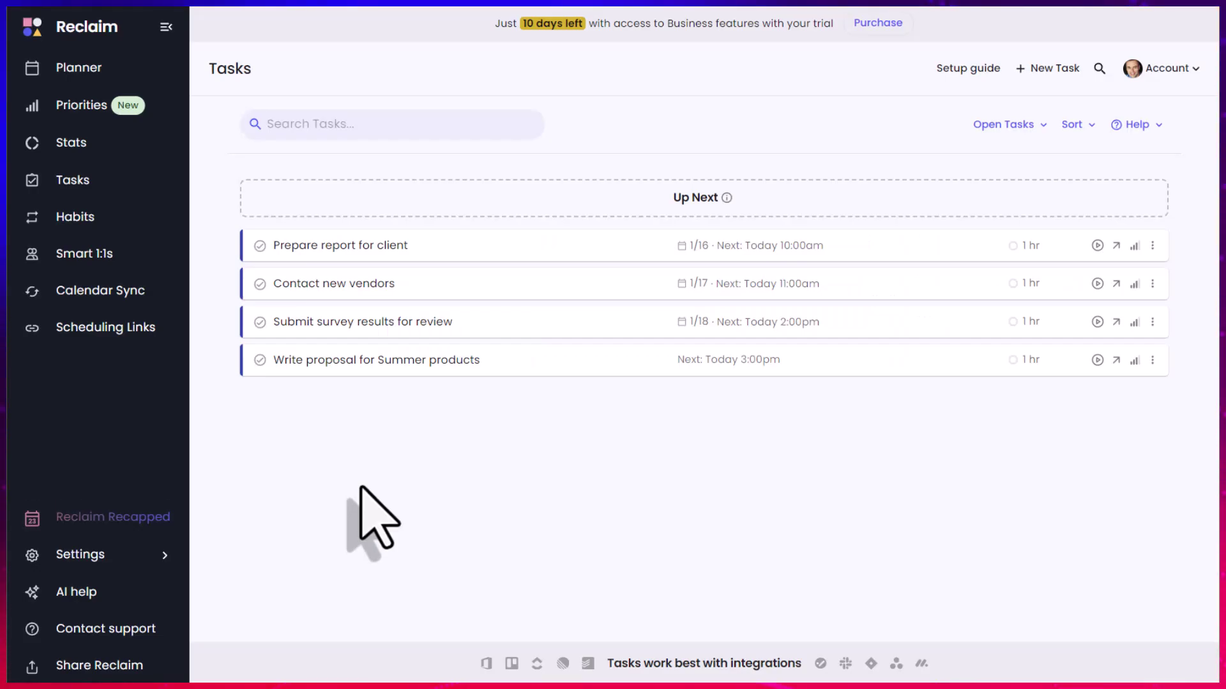
Go to the Priorities board and expand the High priority group showing four tasks.
click(69, 108)
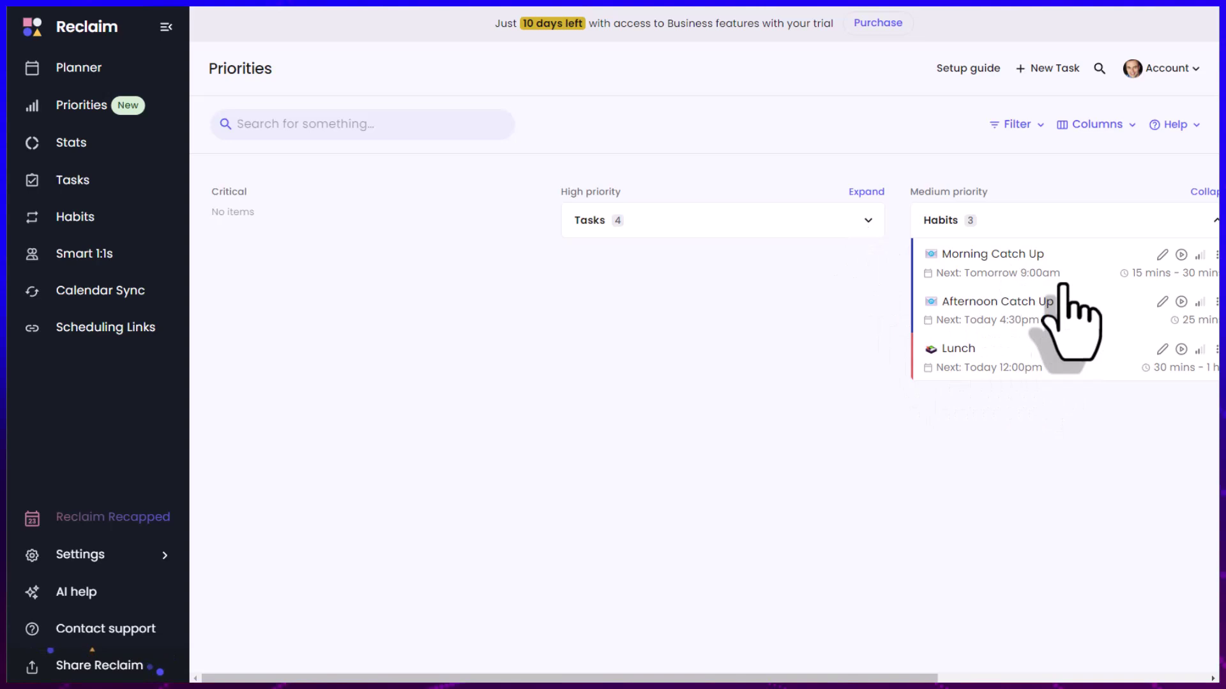
click(868, 221)
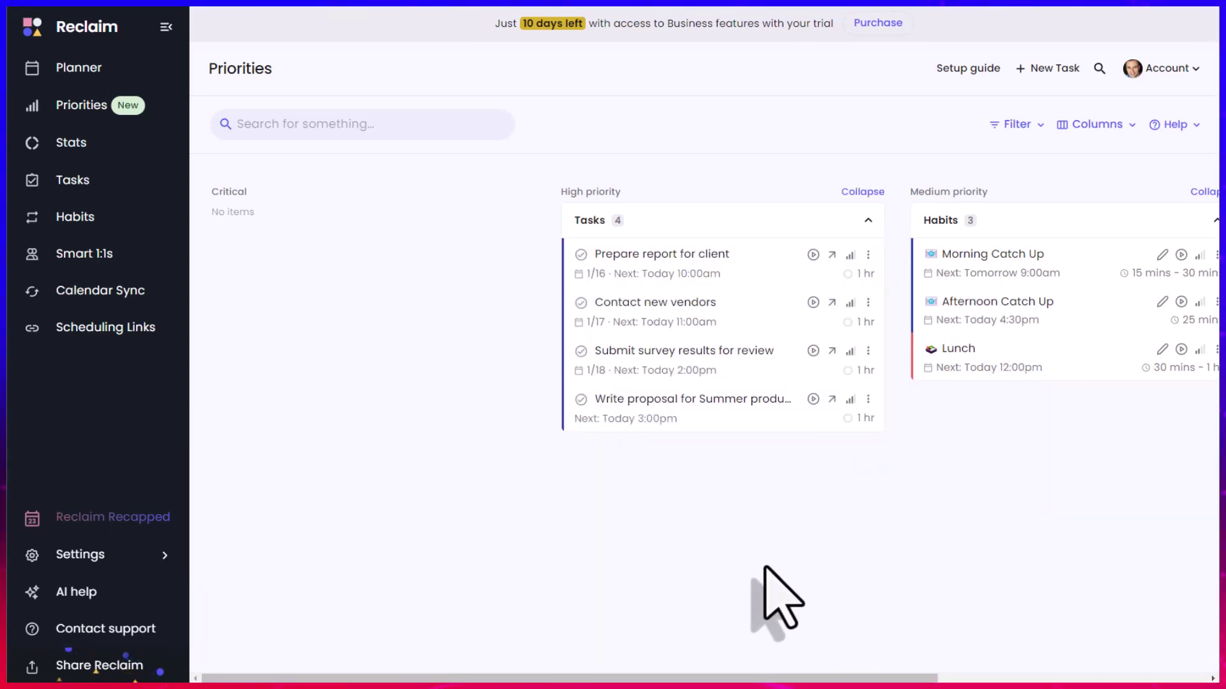
drag(656, 677, 817, 679)
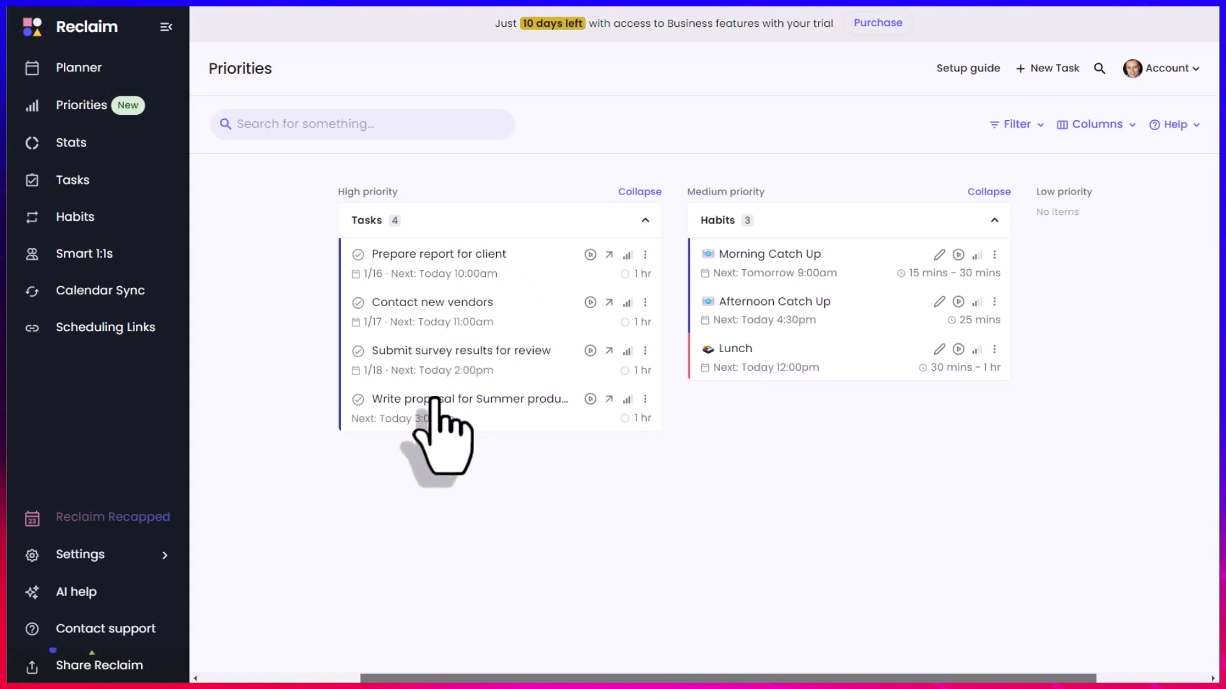
Move 'Write proposal for Summer products' to Low priority and 'Contact new vendors' to Critical.
mouse_move(424, 410)
mouse_down()
mouse_move(414, 402)
mouse_move(703, 378)
mouse_move(1102, 288)
mouse_up()
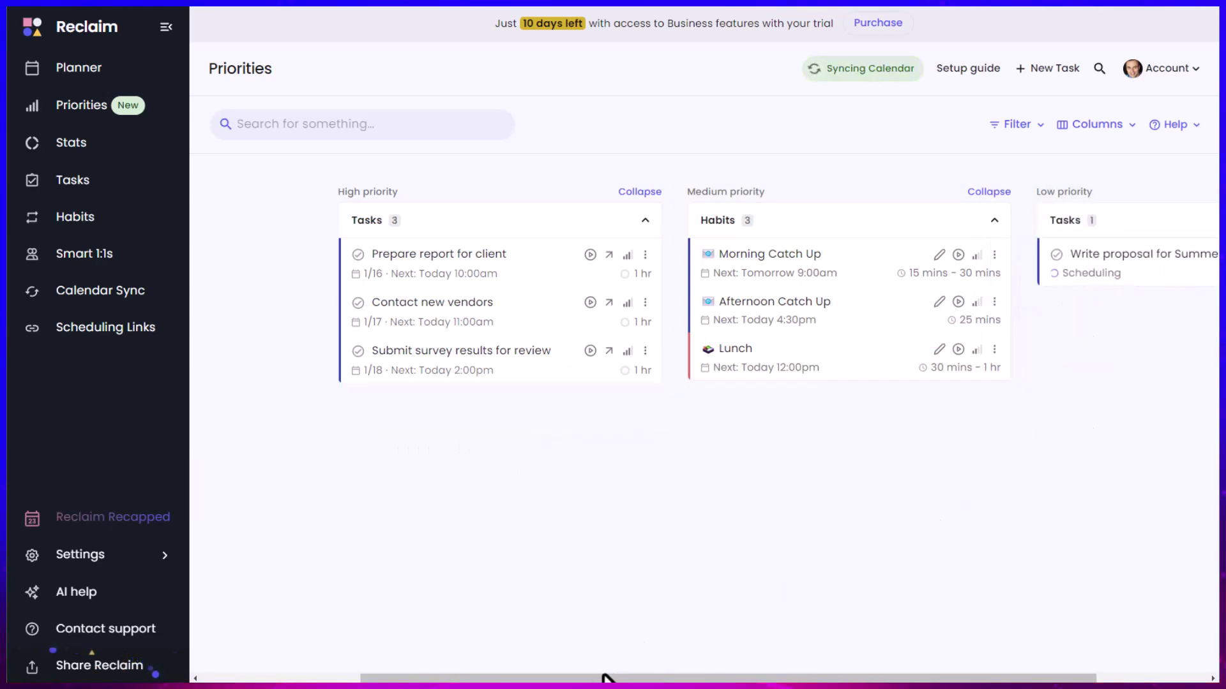
drag(604, 679, 370, 679)
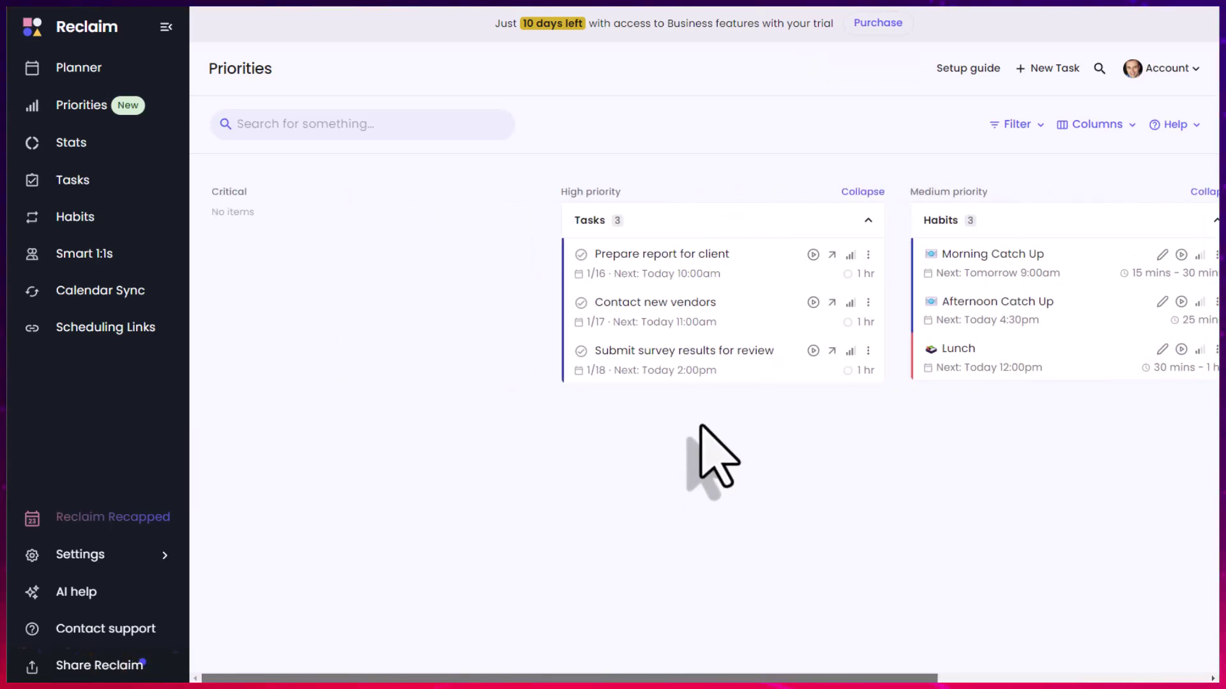
drag(668, 318, 308, 265)
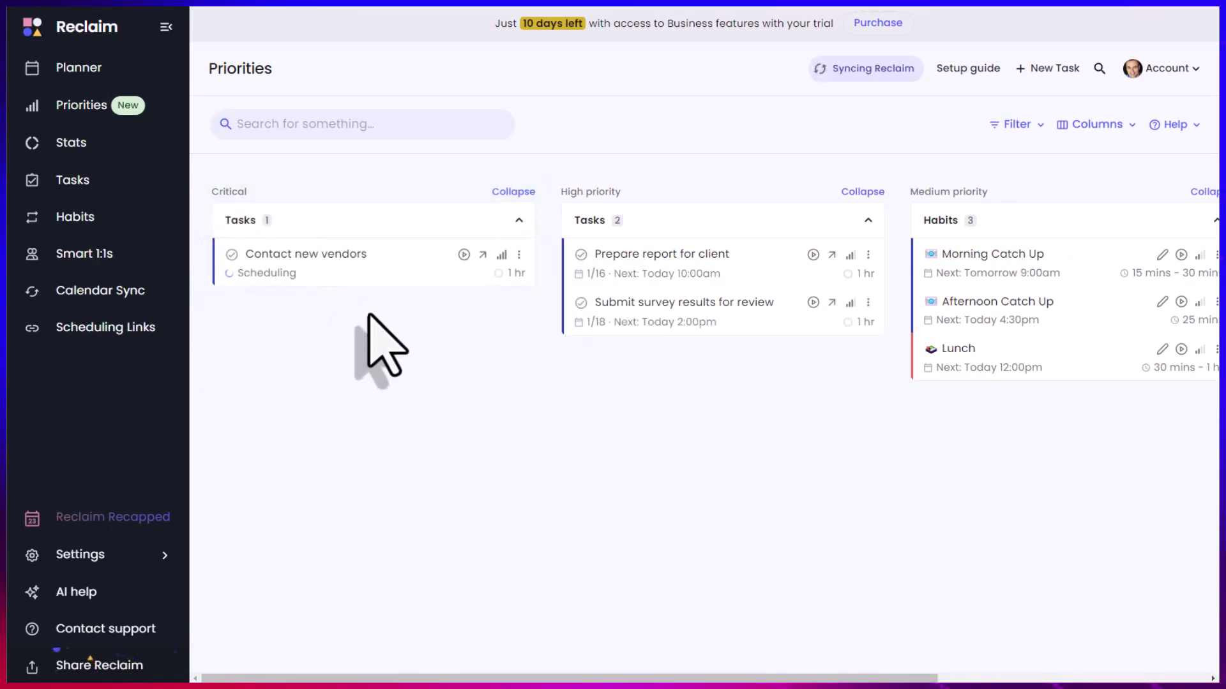
drag(486, 678, 662, 680)
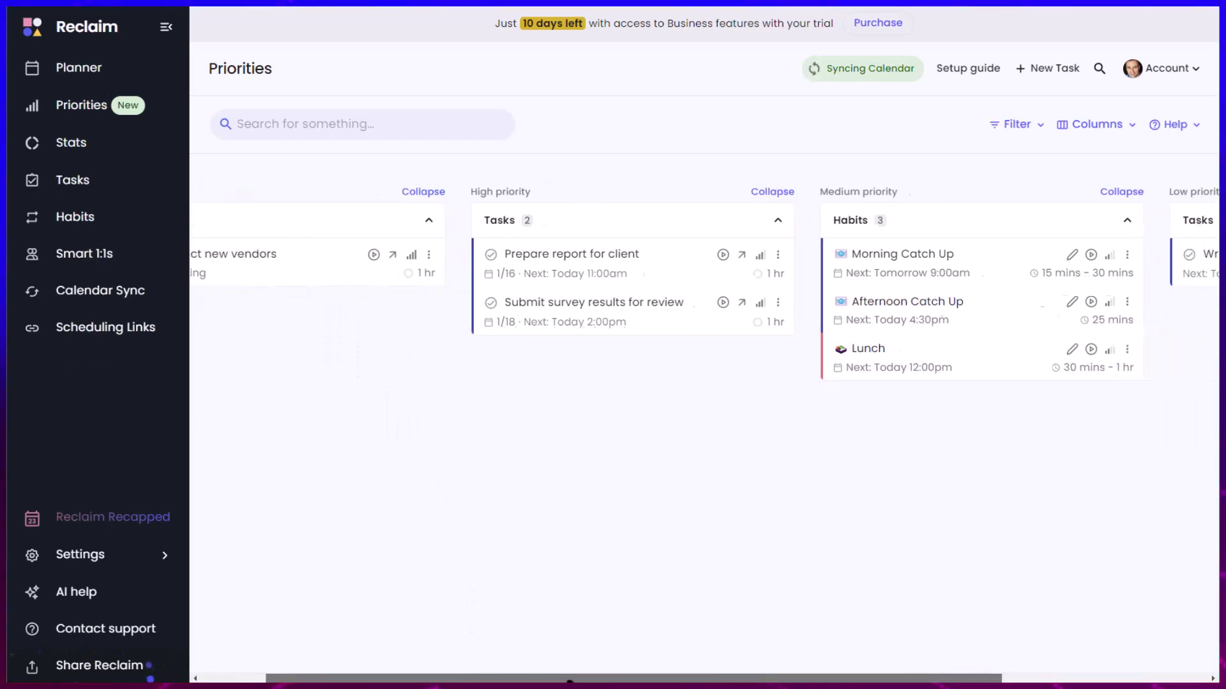
scroll(887, 459, left, 3)
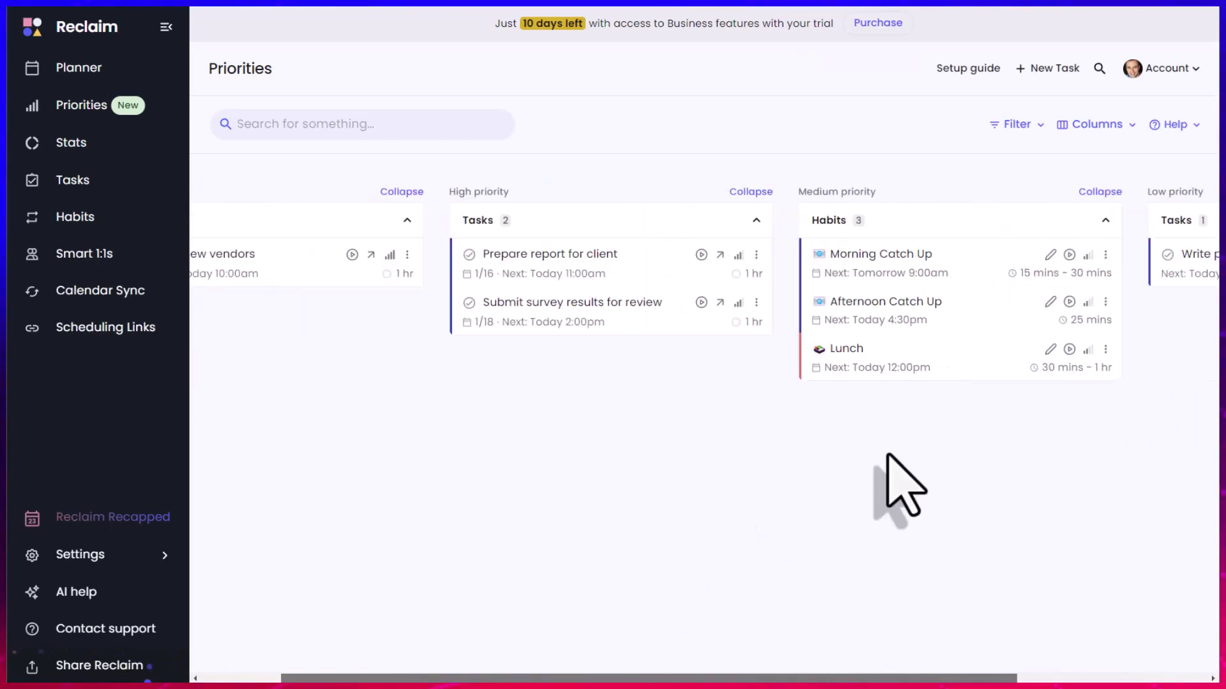